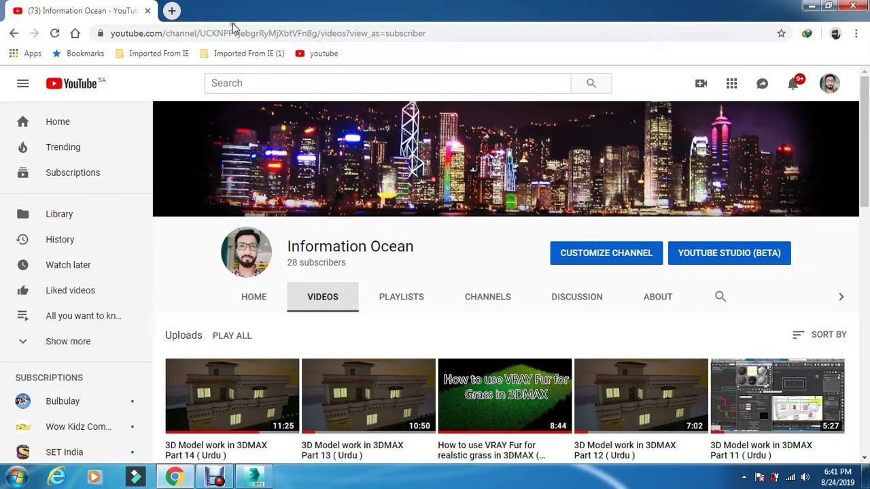
Step: Switch to 3ds Max and draw a VRayLight plane over the brown grass plot, about 16'3" half-length by 19'3" half-width, in the Top view
click(258, 478)
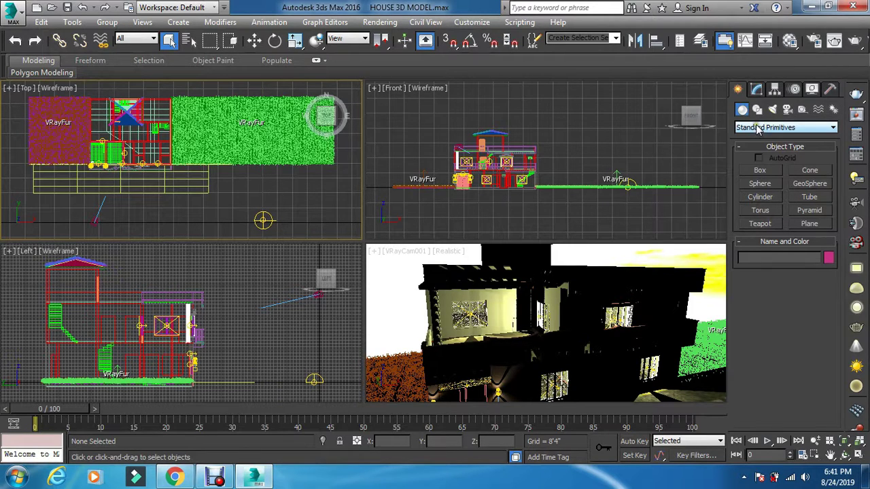
click(772, 110)
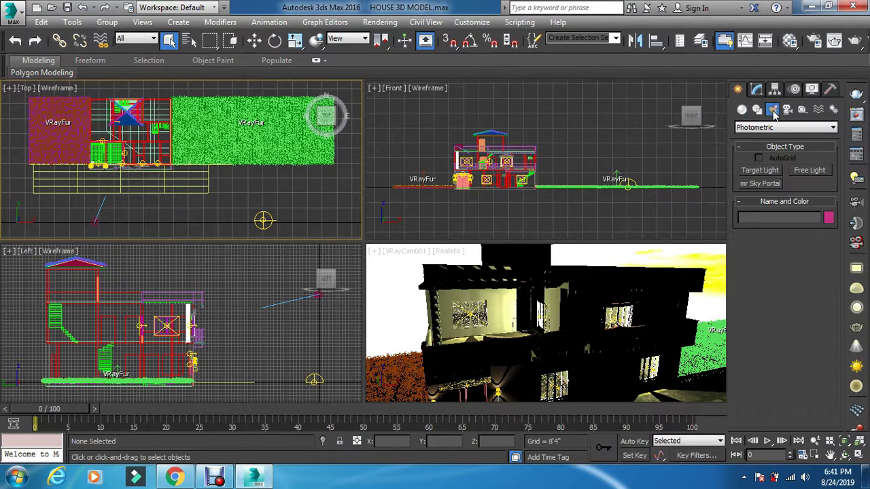
click(766, 128)
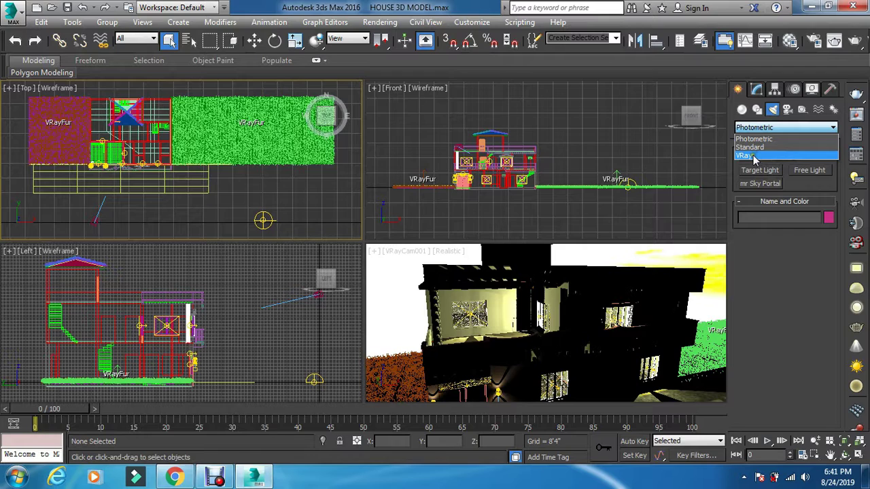
click(753, 156)
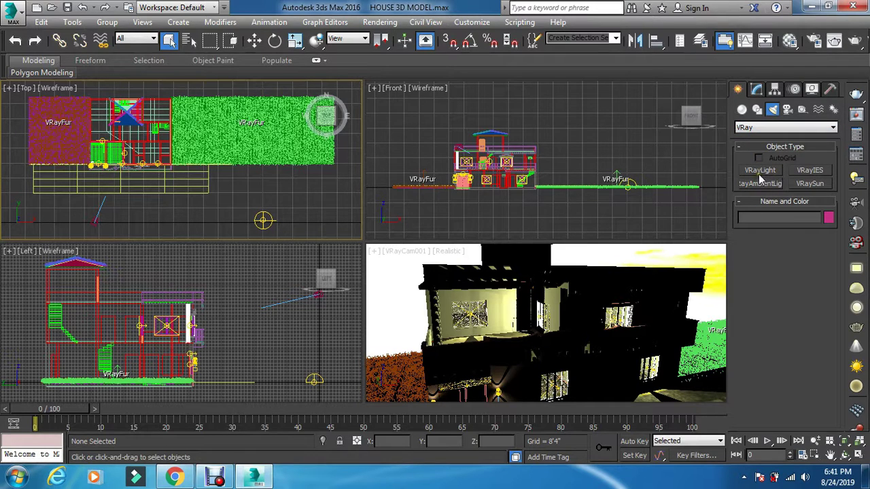
click(760, 172)
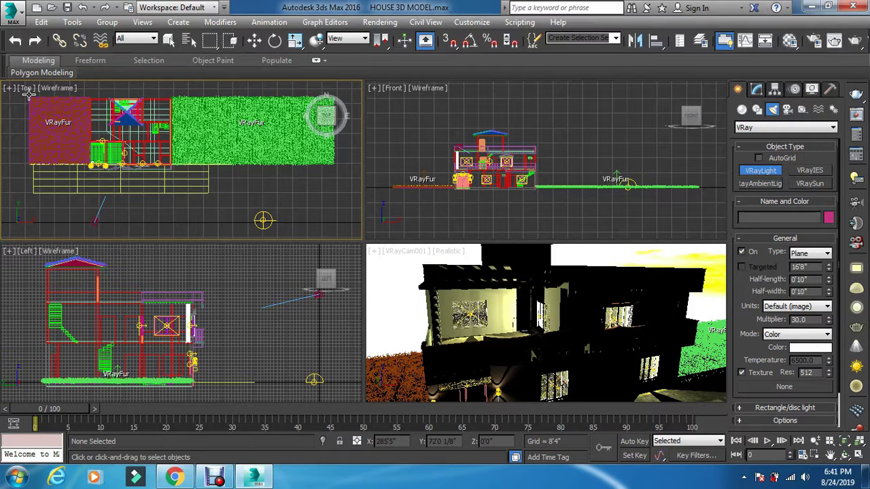
drag(29, 94, 88, 156)
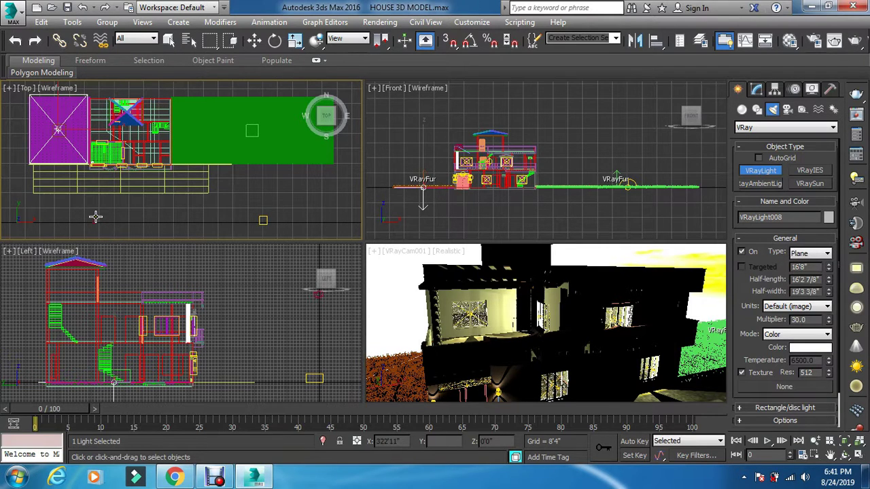
drag(74, 129, 80, 177)
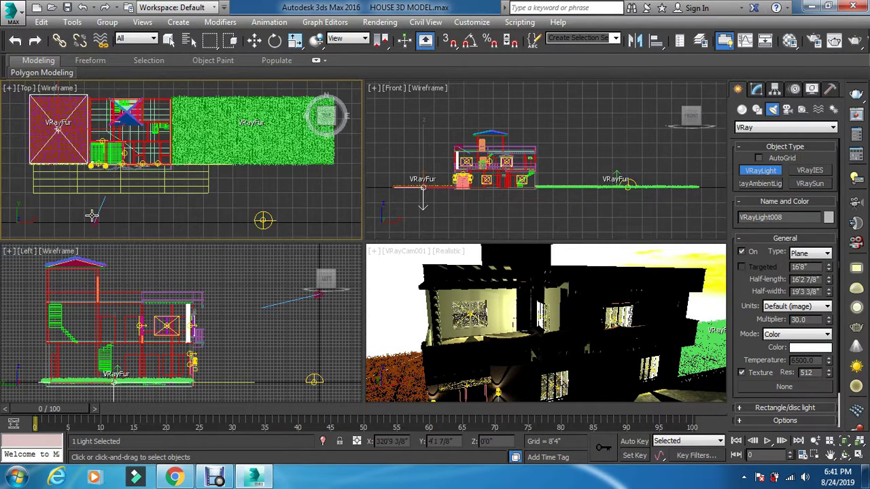
Step: Shift the new plane light slightly along X to centre it over the brown plot, and raise it to about 15'9" in the Front view
key(w)
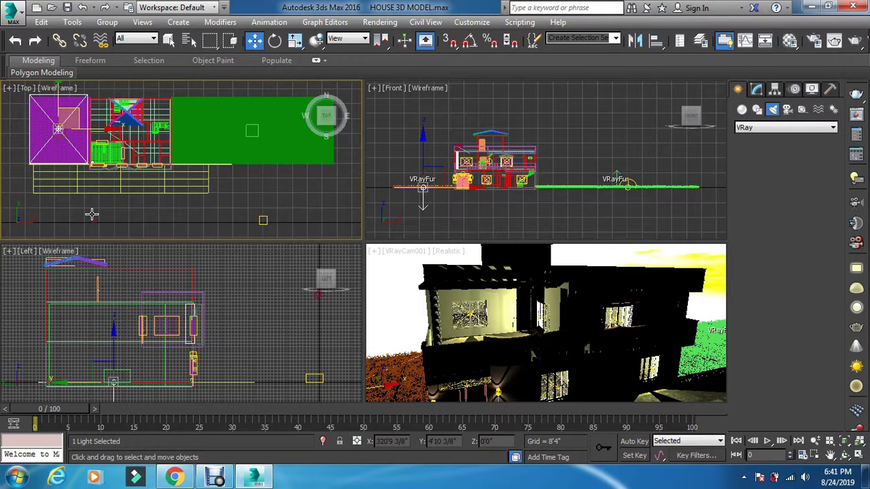
key(alt+w)
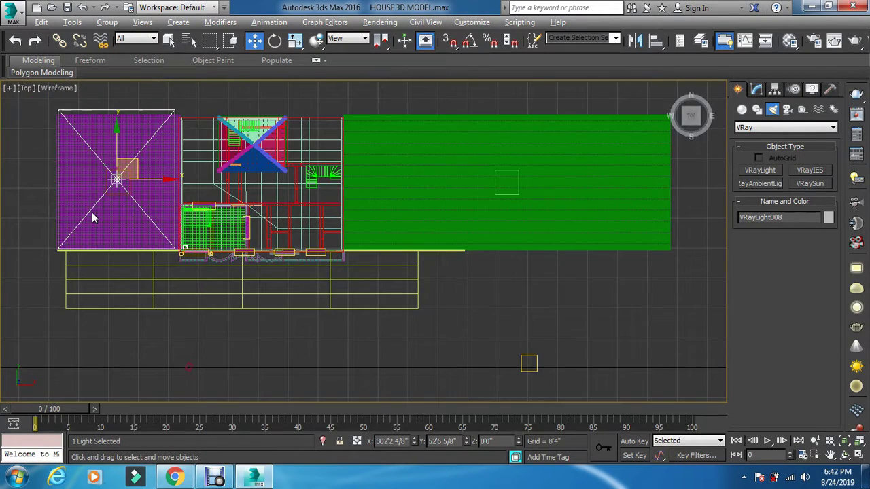
drag(162, 178, 162, 179)
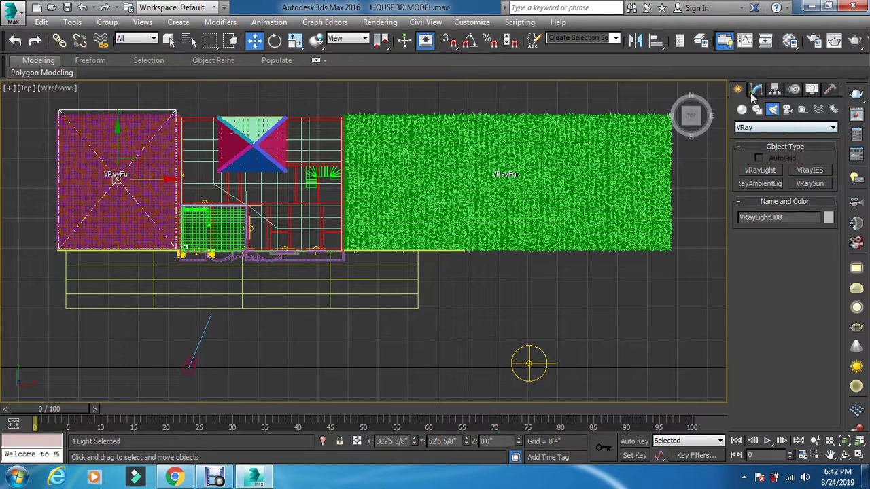
key(alt+w)
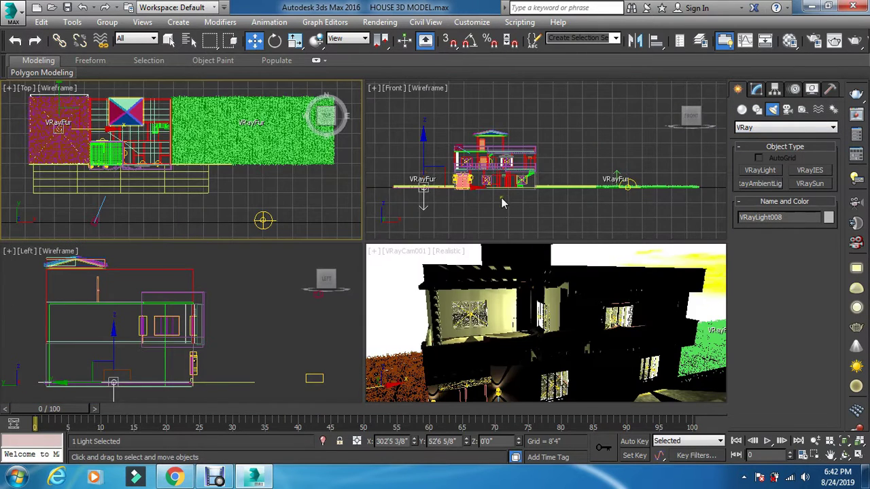
right_click(501, 206)
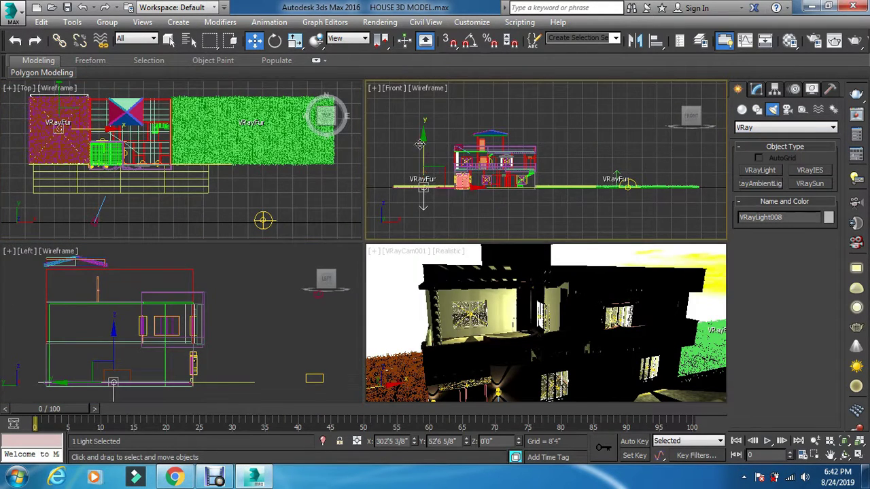
drag(422, 145, 423, 117)
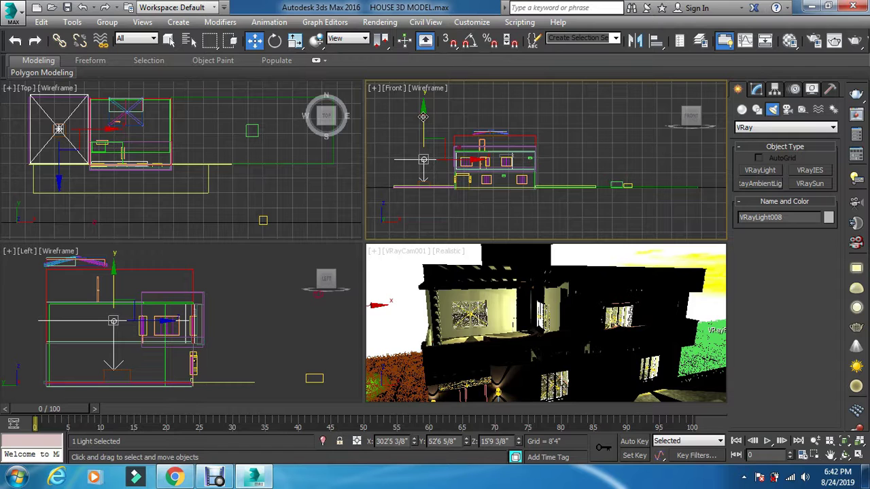
Step: Set the texture resolution of the brown plot's plane light to 800
click(757, 92)
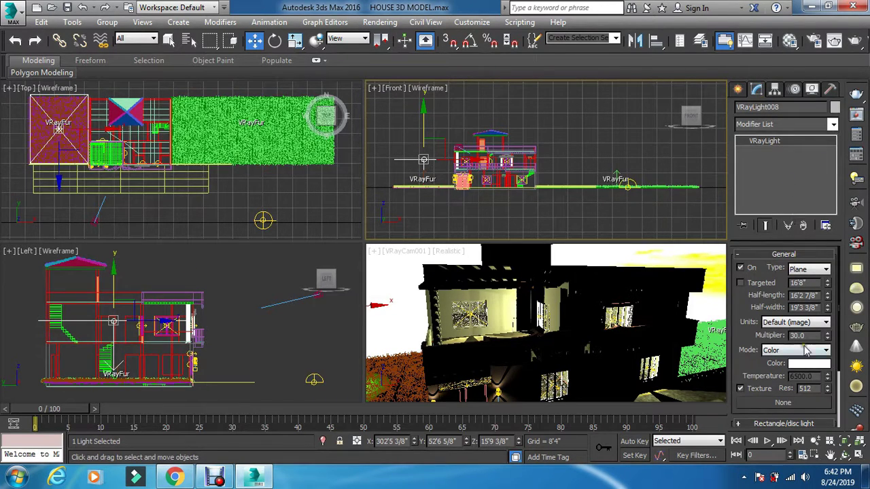
drag(809, 337, 740, 341)
double_click(809, 388)
text(800)
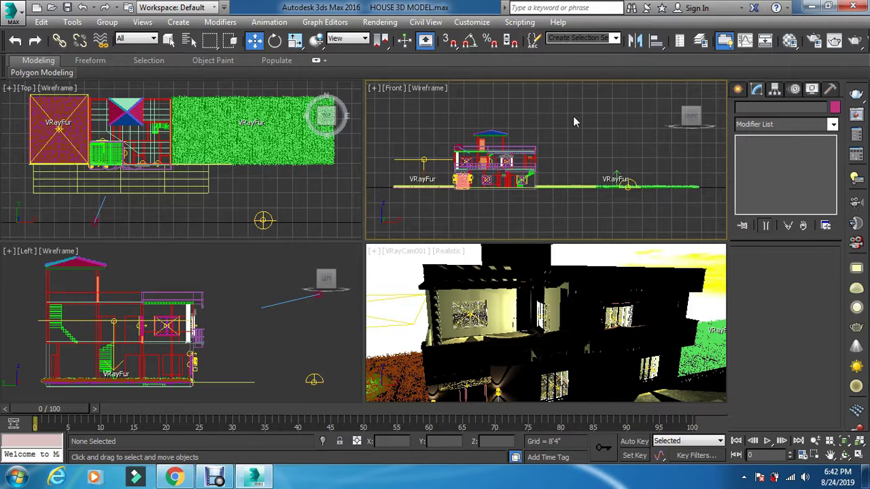
Step: Draw a second VRayLight plane over the green lawn in the Top view, about 45'2" half-length by 19'5" half-width
click(355, 197)
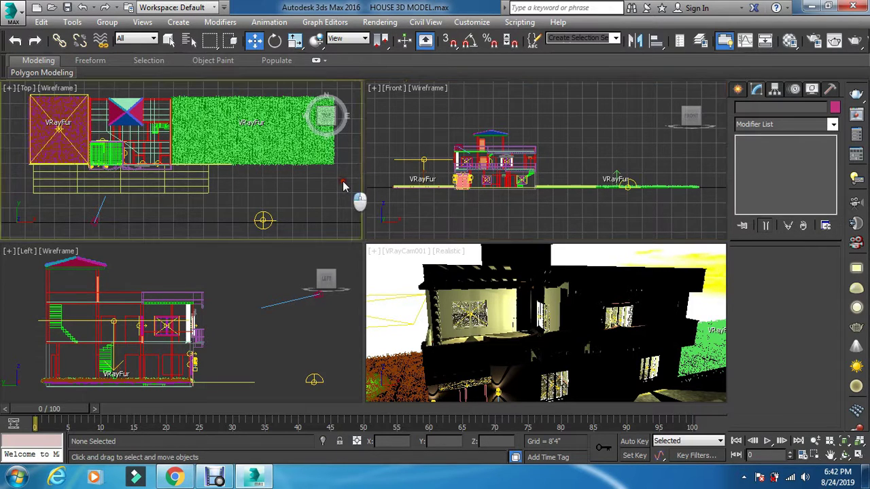
click(738, 89)
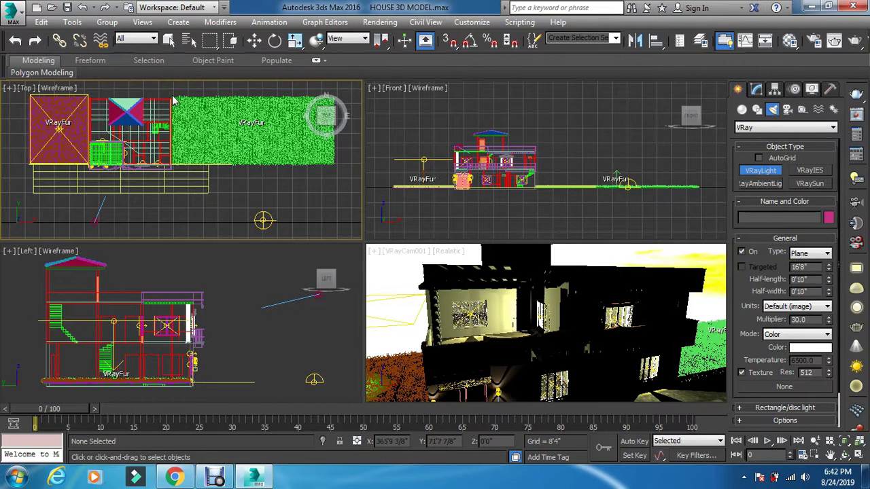
drag(171, 94, 334, 168)
key(alt+w)
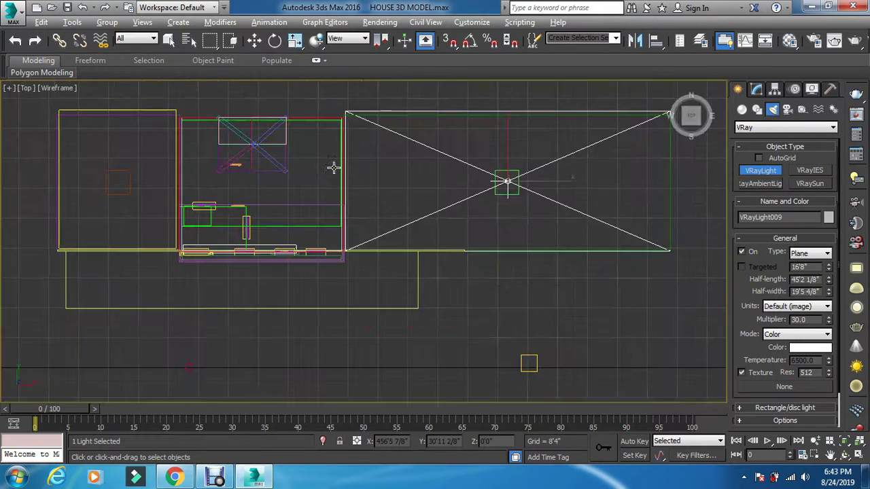
right_click(499, 214)
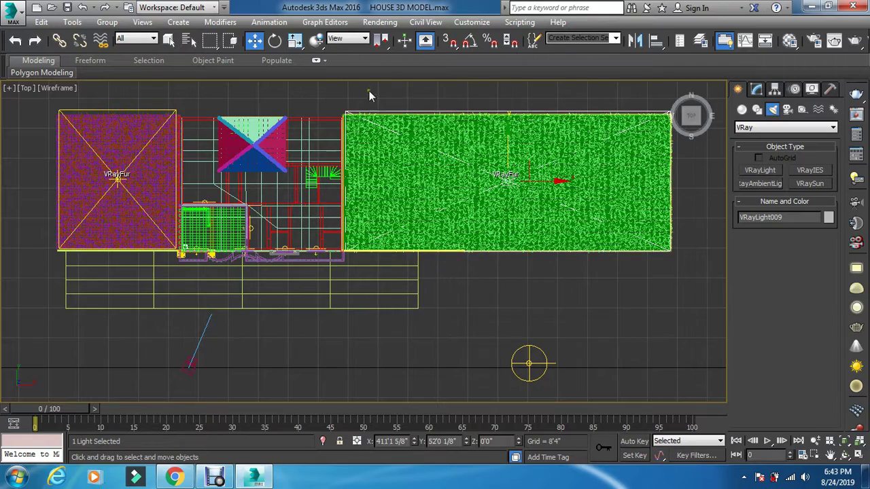
Step: Shift the second plane light along X so its edge lines up with the green lawn plane's edge beside the house
scroll(351, 127, up, 2)
scroll(353, 126, up, 1)
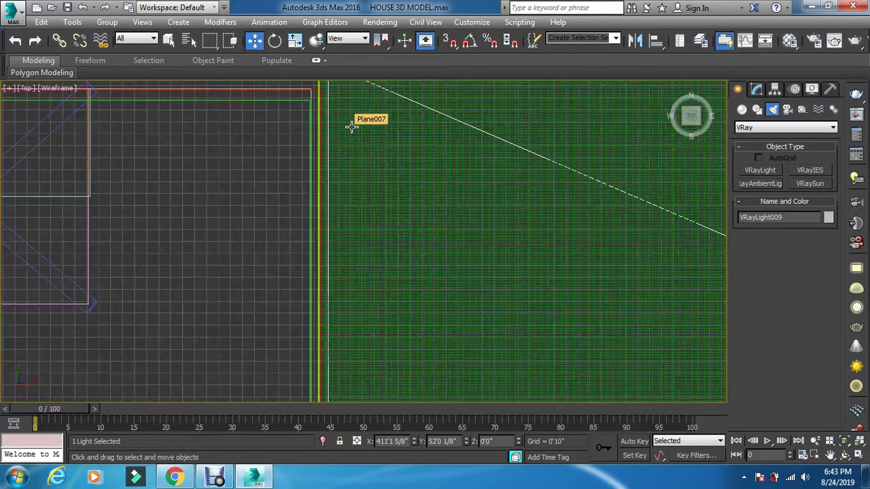
scroll(361, 121, down, 3)
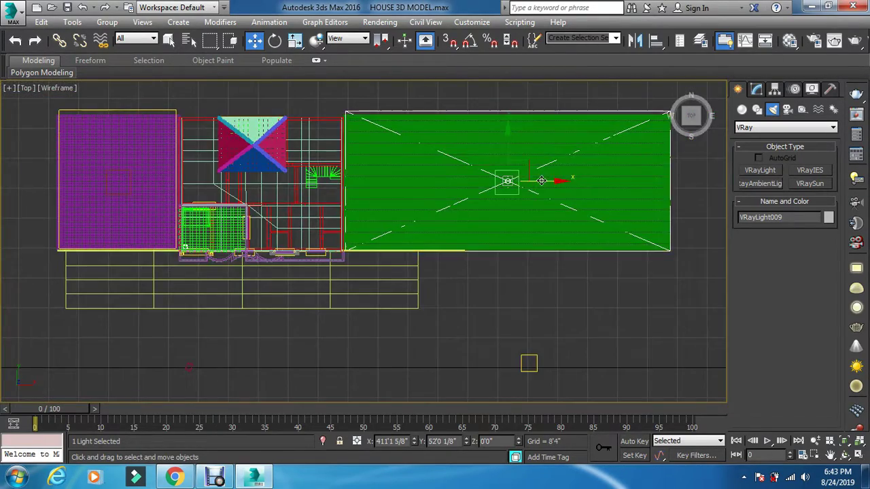
click(433, 173)
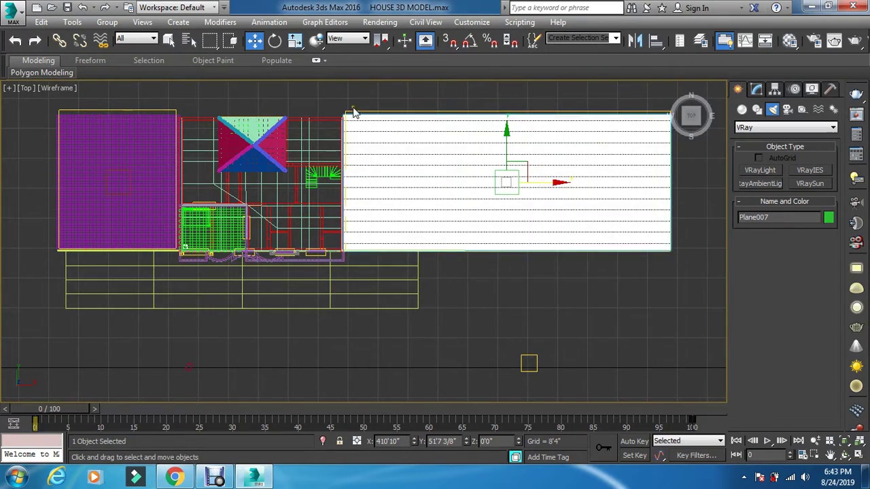
scroll(333, 121, up, 3)
scroll(321, 126, up, 2)
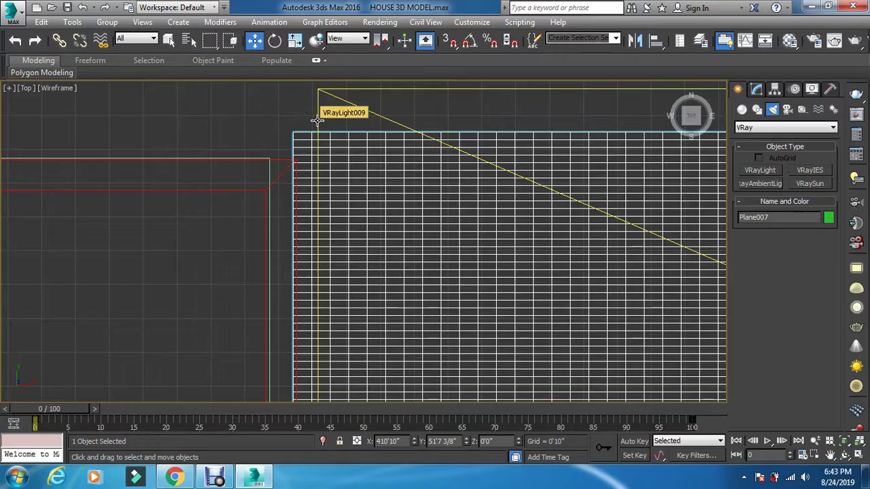
drag(317, 120, 297, 123)
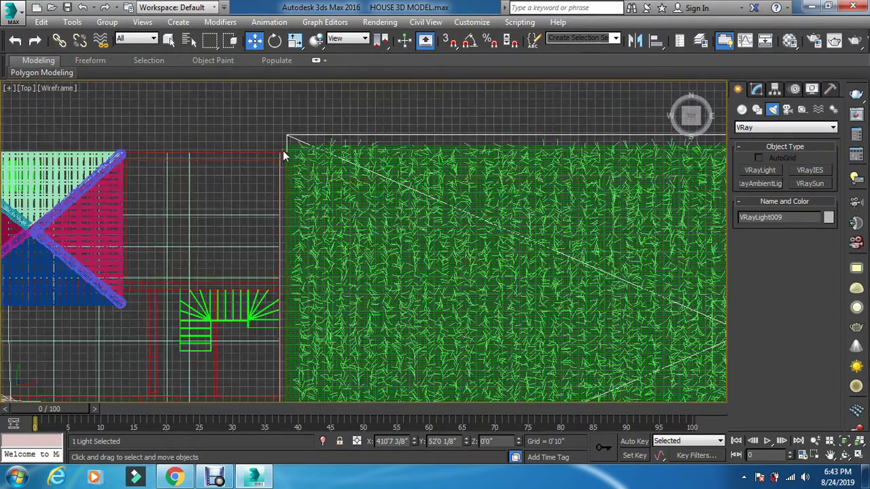
scroll(284, 156, down, 5)
scroll(364, 269, up, 8)
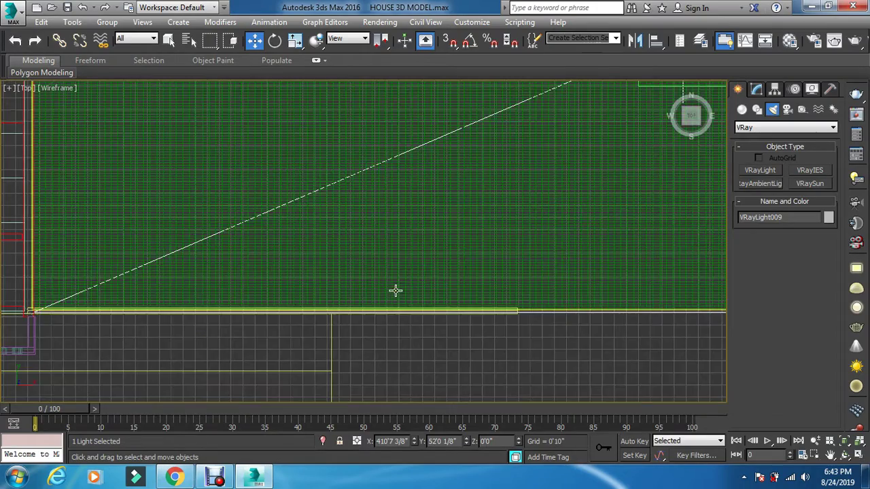
scroll(402, 293, down, 6)
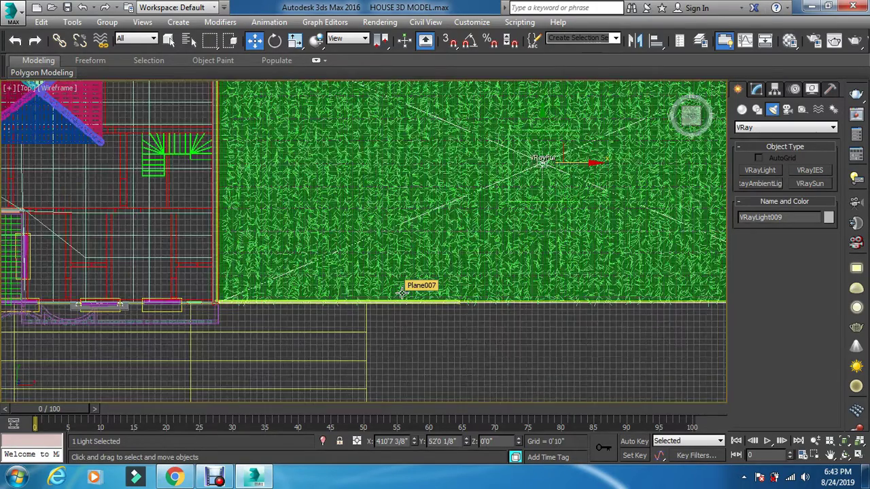
scroll(402, 291, down, 3)
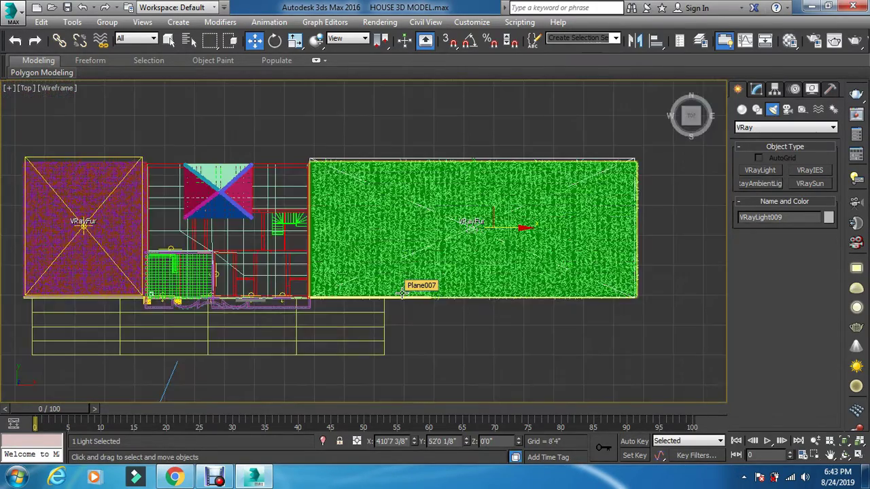
click(464, 349)
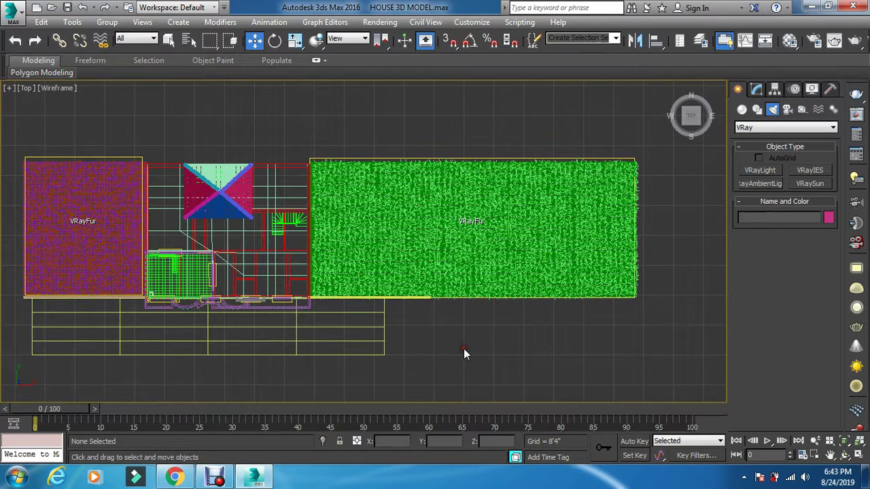
Step: Raise the green lawn's plane light to about 15'9" above the ground in the Front view
click(490, 161)
key(alt+w)
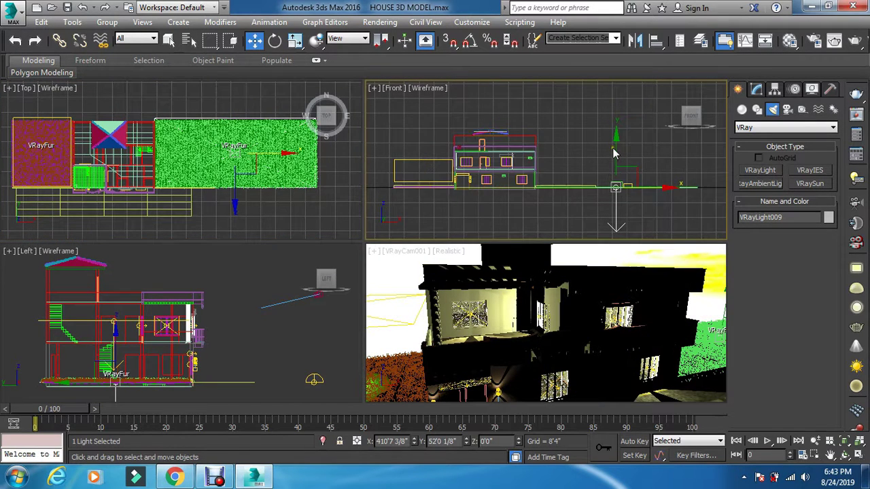
drag(615, 149, 613, 121)
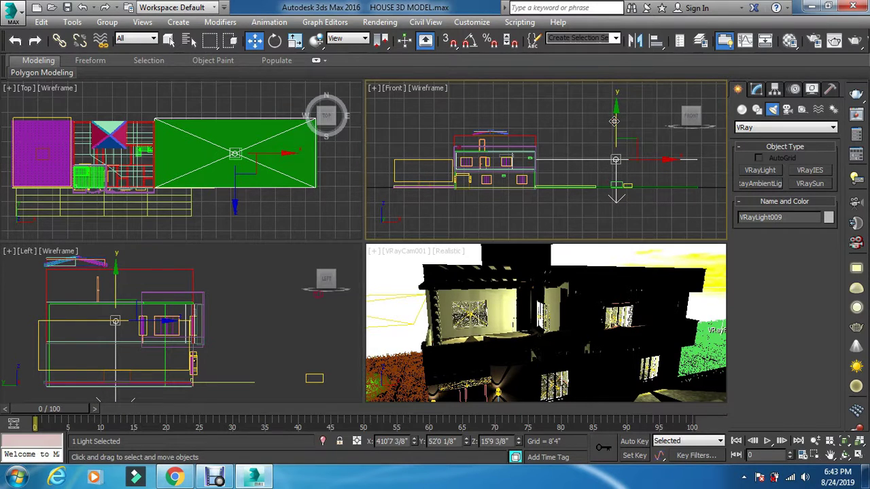
Step: Set the texture resolution of the green lawn's plane light to 800
click(757, 90)
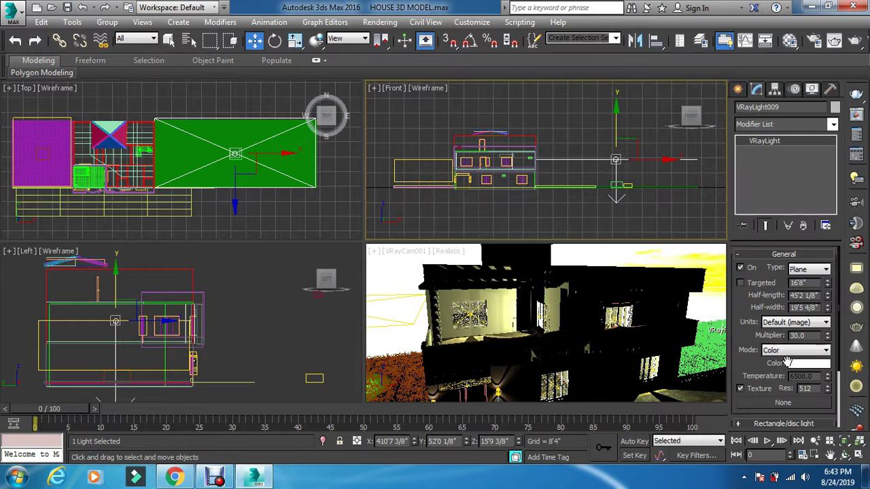
double_click(816, 387)
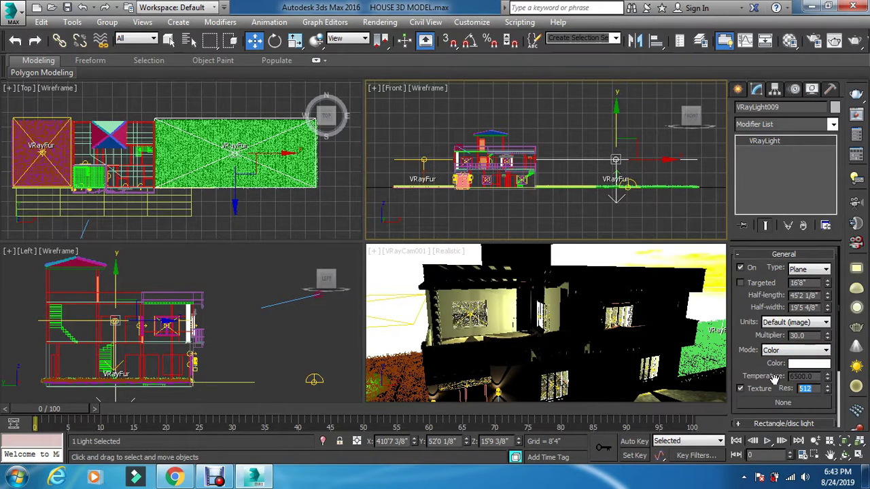
text(800)
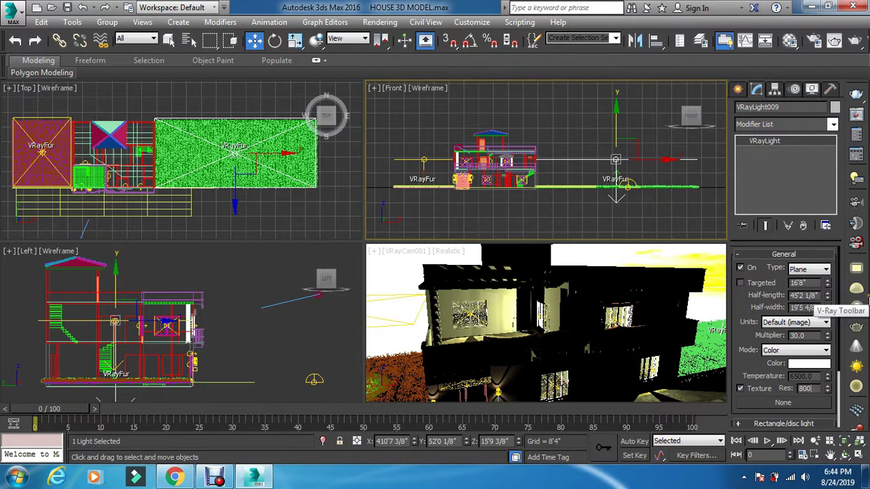
double_click(802, 336)
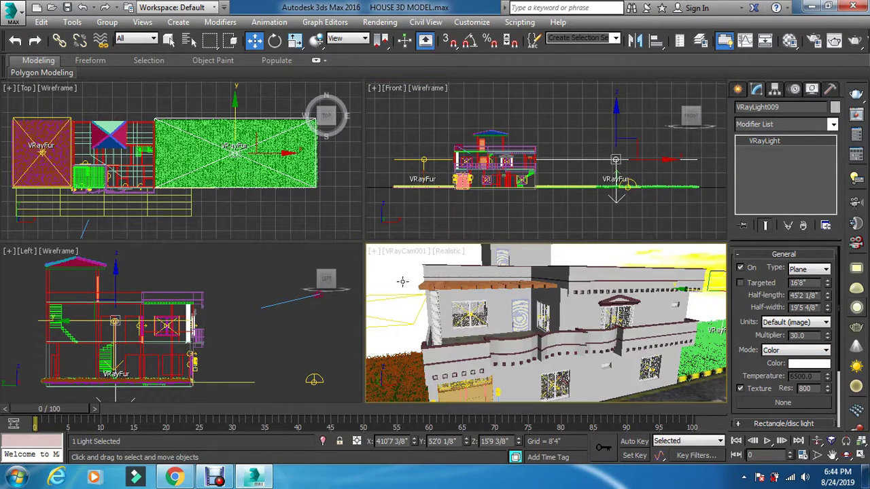
Step: Start a V-Ray render of the VRayCam001 camera view of the house
key(shift+q)
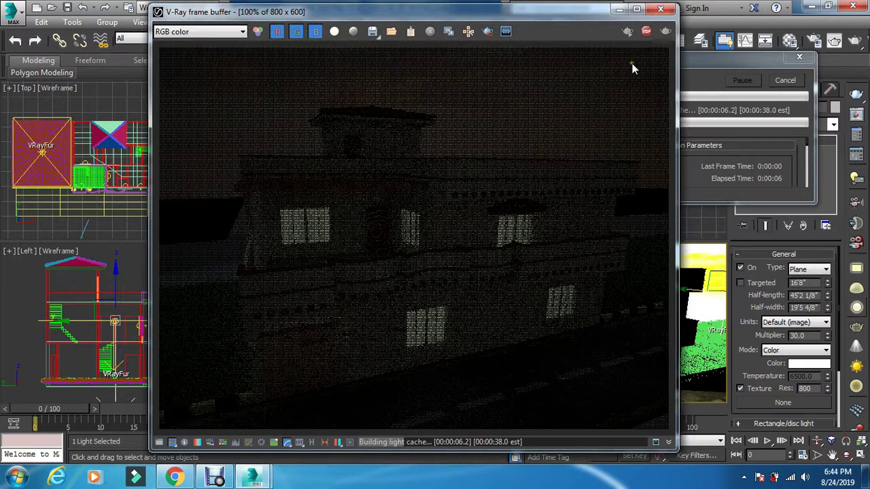
Step: Cancel the running render and turn on the Invisible option for the green lawn's plane light
click(785, 80)
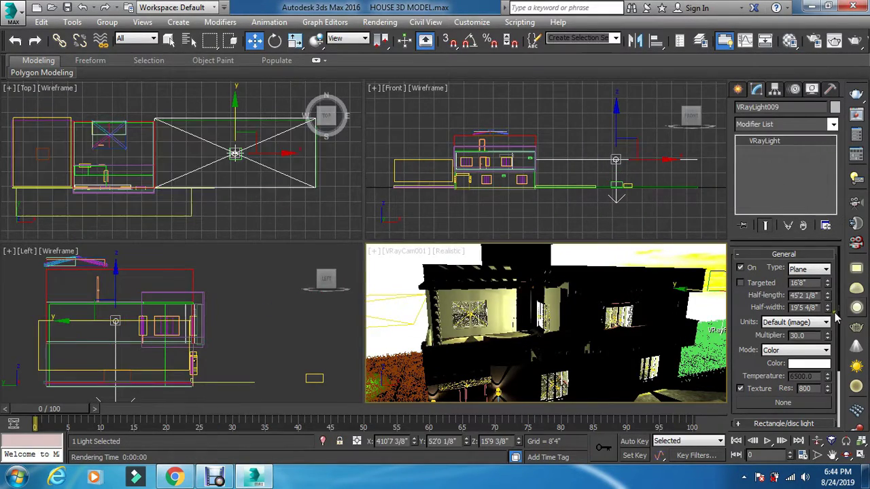
scroll(849, 333, down, 3)
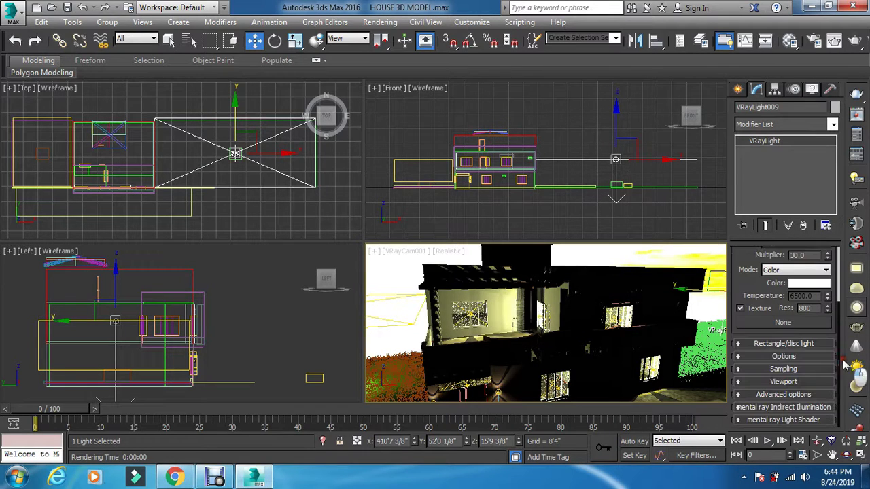
click(740, 356)
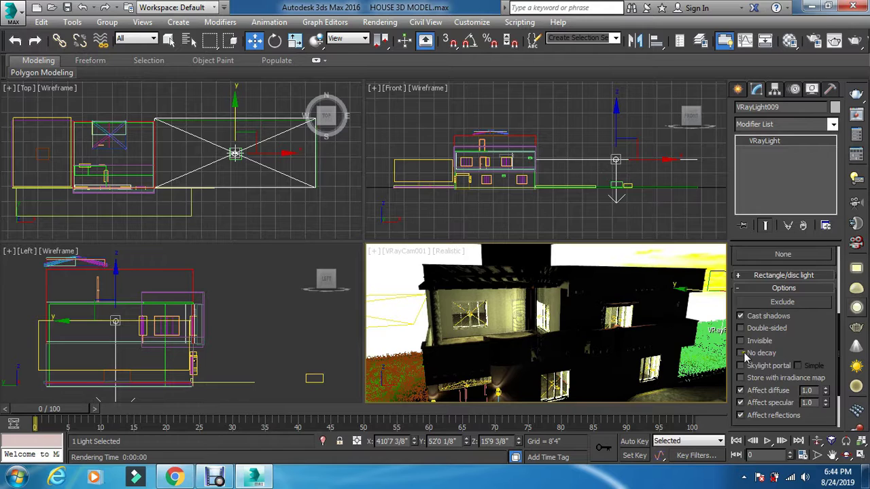
click(741, 341)
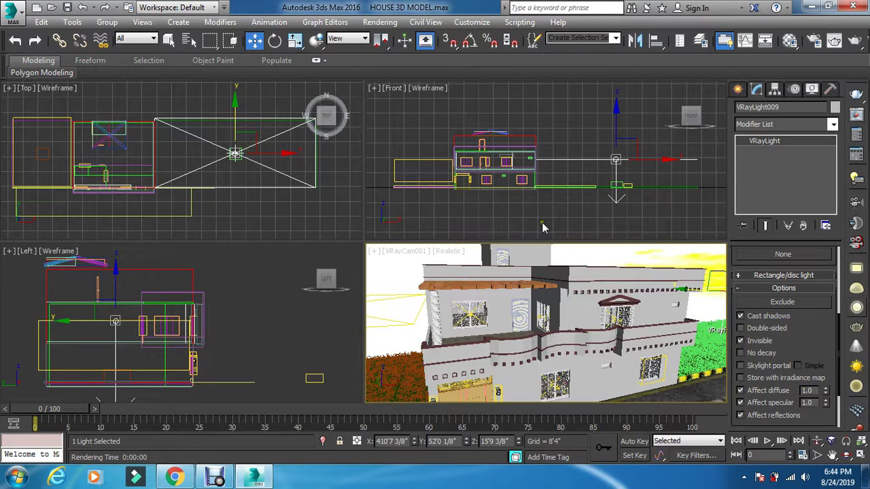
Step: Turn on the Invisible option for the plane light above the red grass area on the house's other side
click(430, 114)
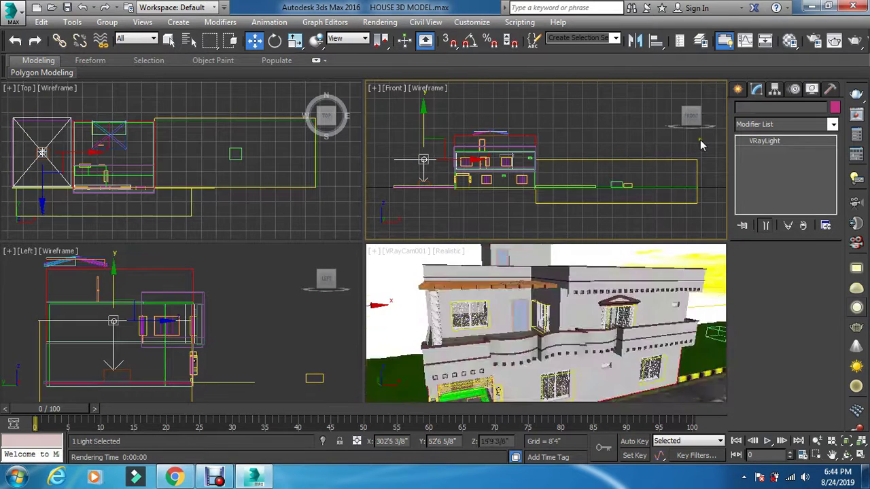
click(745, 340)
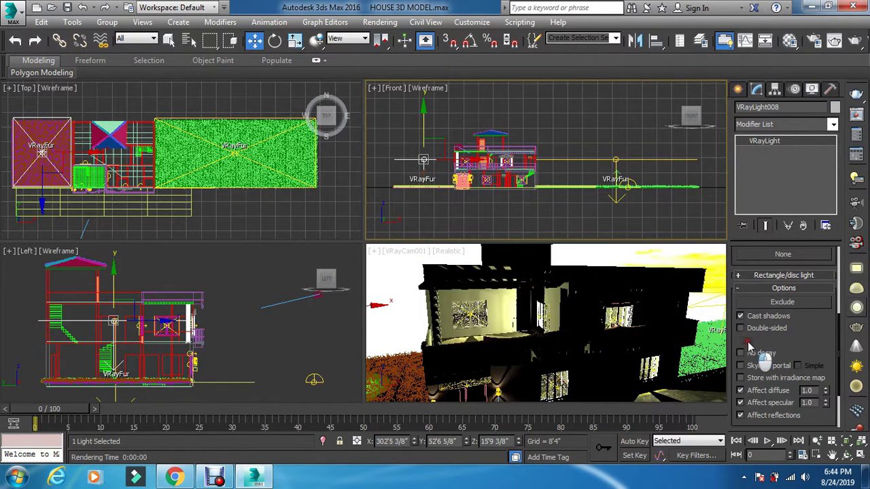
Step: Clear the light selection and start a new render of the VRayCam001 camera view
click(524, 227)
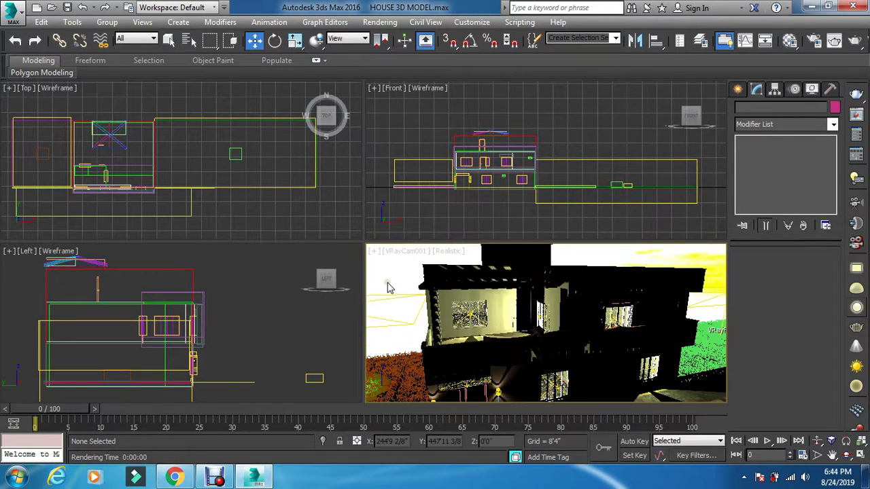
key(shift+q)
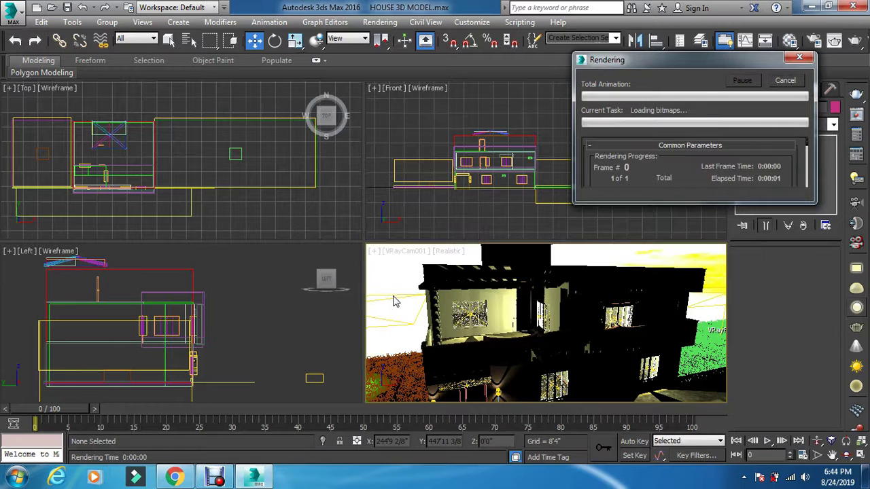